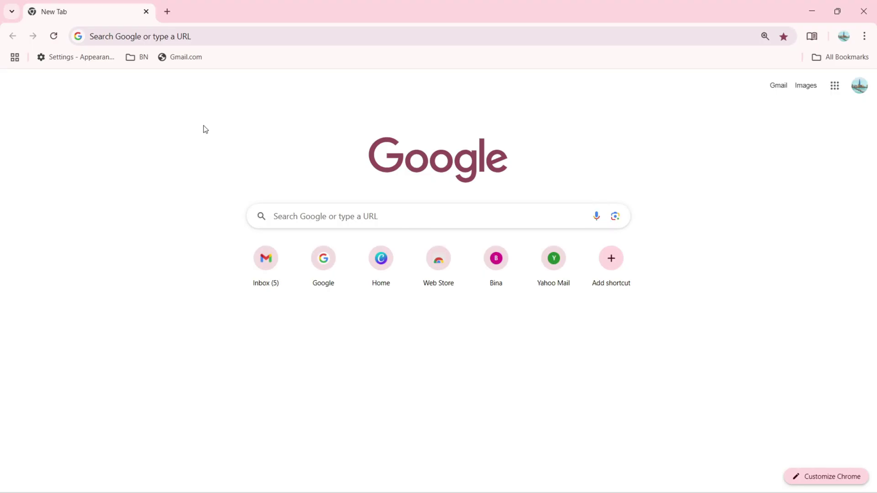
# Open the Chrome Help page with F1, scroll through it, then close its tab
pyautogui.press('F1')
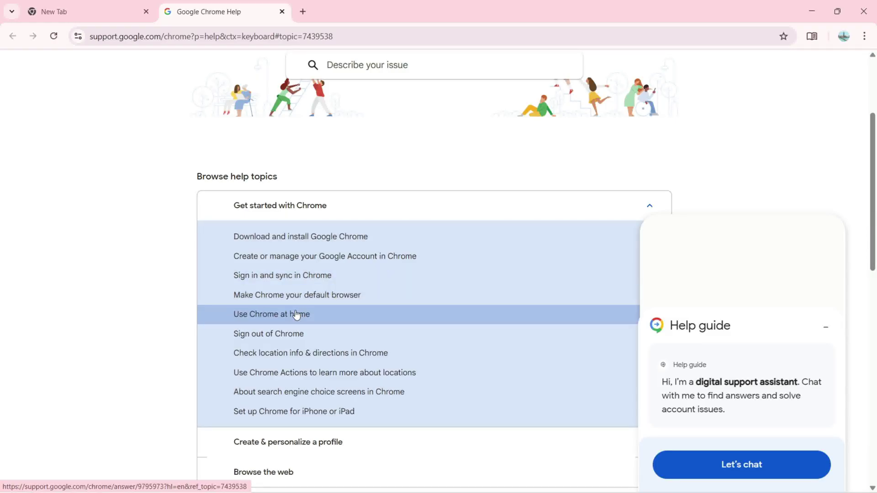
pyautogui.click(325, 317)
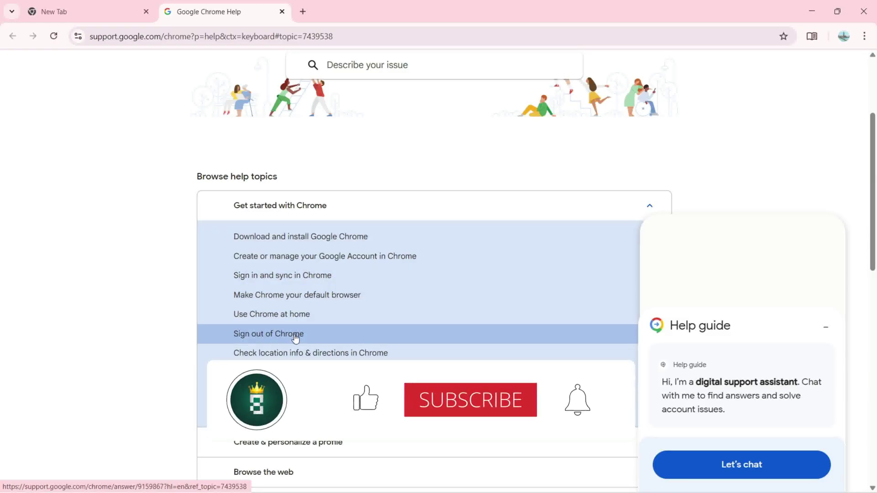
pyautogui.moveTo(875, 224); pyautogui.dragTo(874, 336)
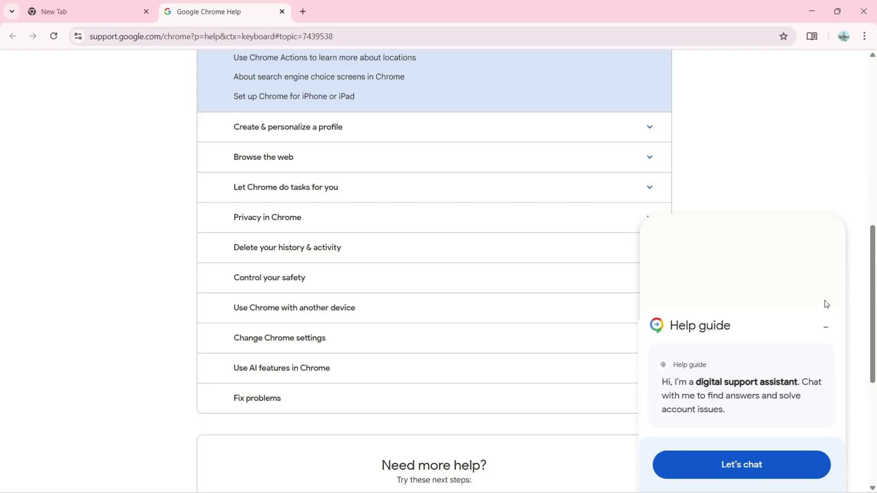
pyautogui.moveTo(873, 302); pyautogui.dragTo(875, 114)
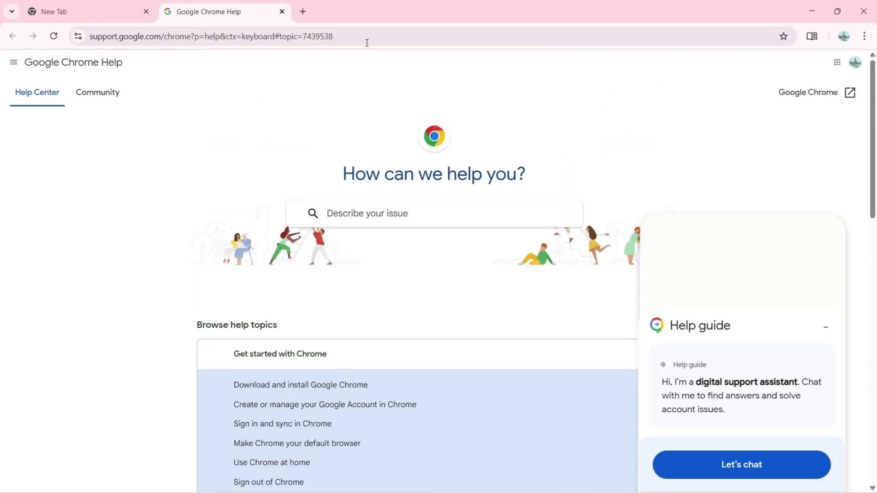
pyautogui.click(282, 11)
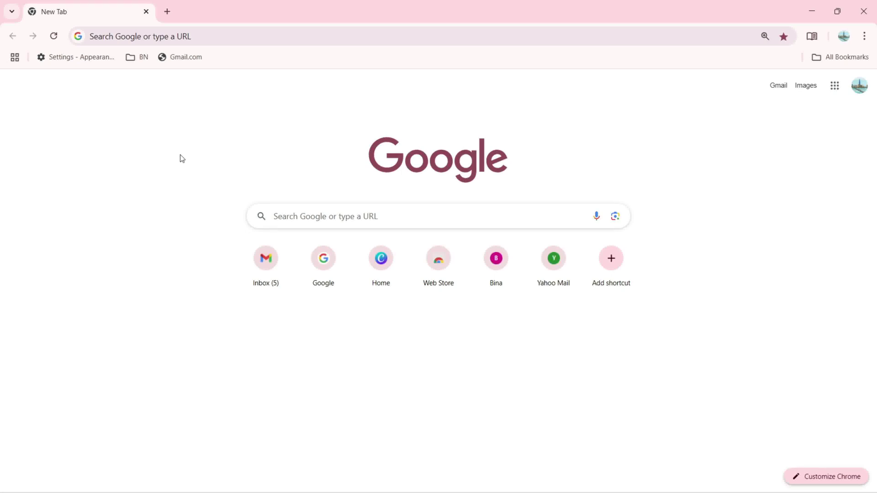
# Search the page for 'text' in the find bar, then close the find bar
pyautogui.hotkey('ctrl', 'f')
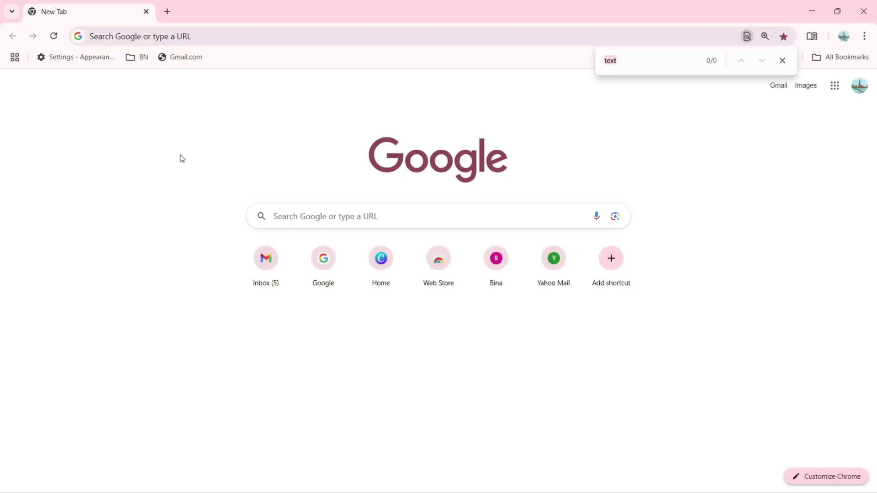
pyautogui.write('tex')
pyautogui.press('BackSpace')
pyautogui.press('BackSpace')
pyautogui.press('BackSpace')
pyautogui.click(783, 60)
pyautogui.hotkey('ctrl', 'f')
pyautogui.write('text')
pyautogui.click(782, 61)
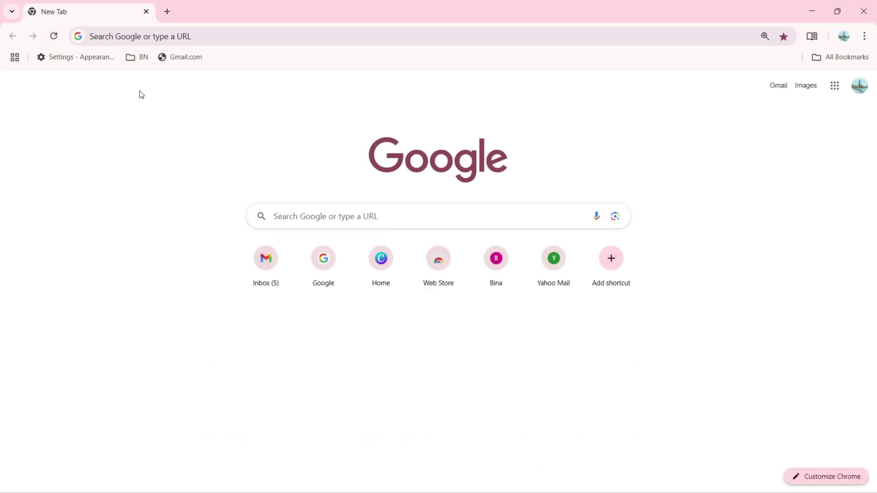
# Cycle keyboard focus with F6 through the tab and bookmarks back to the address bar
pyautogui.press('F6')
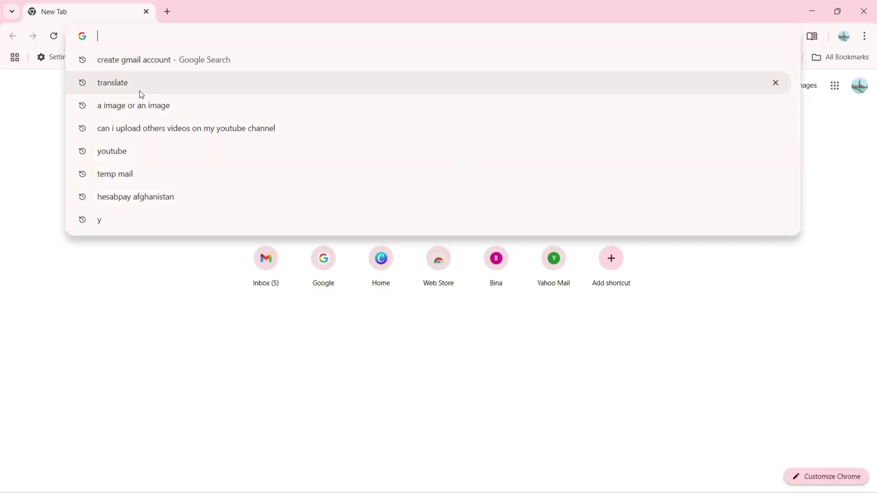
pyautogui.press('F6')
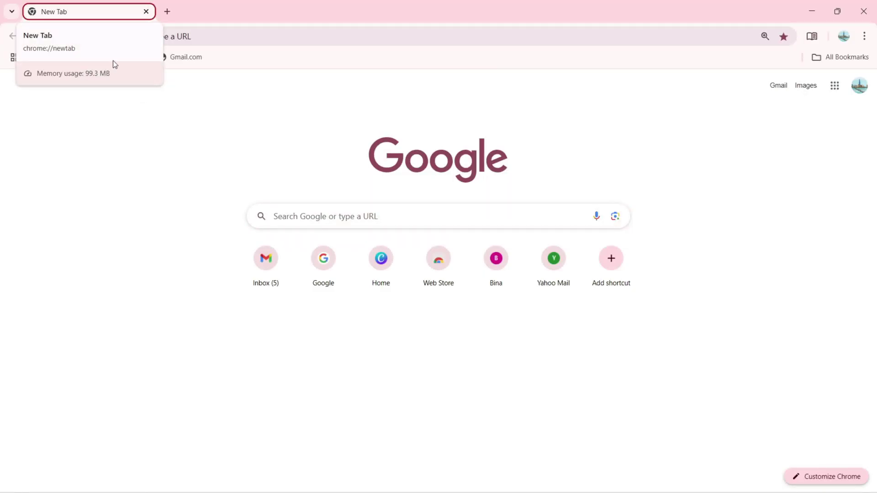
pyautogui.press('F6')
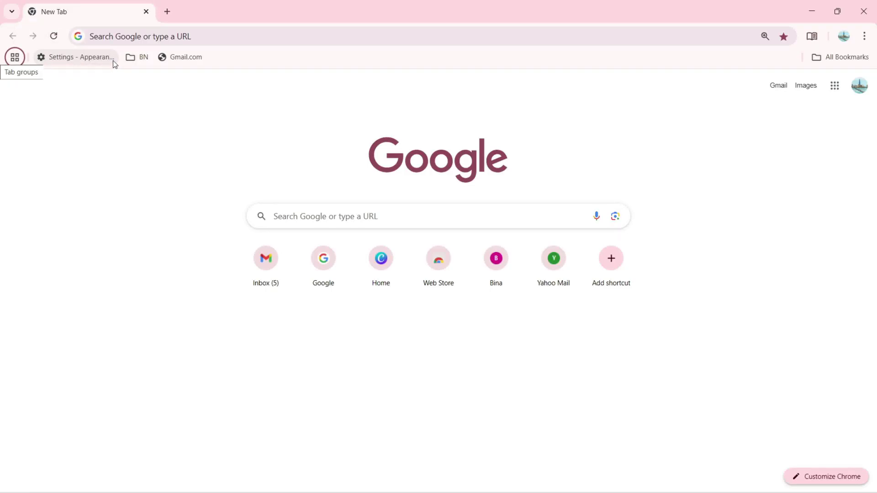
pyautogui.press('F6')
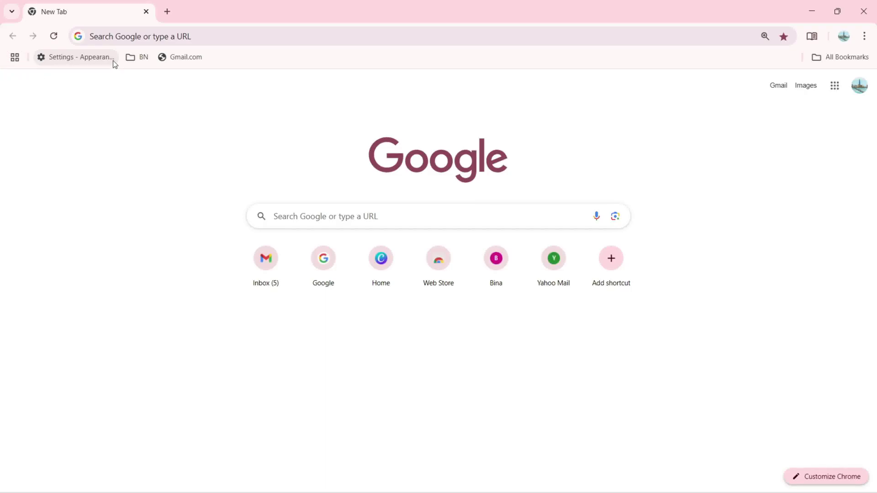
pyautogui.press('F6')
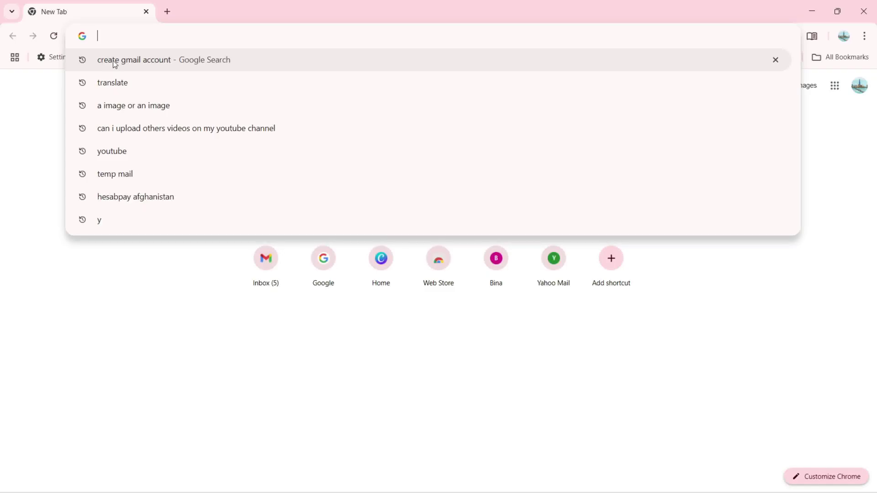
pyautogui.click(26, 145)
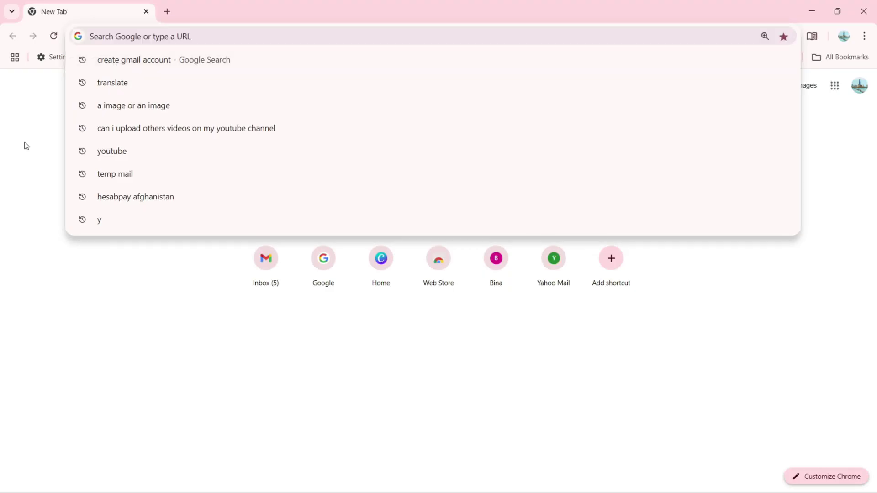
# Decline caret browsing from the F7 prompt and focus the address bar with Ctrl+L
pyautogui.press('F7')
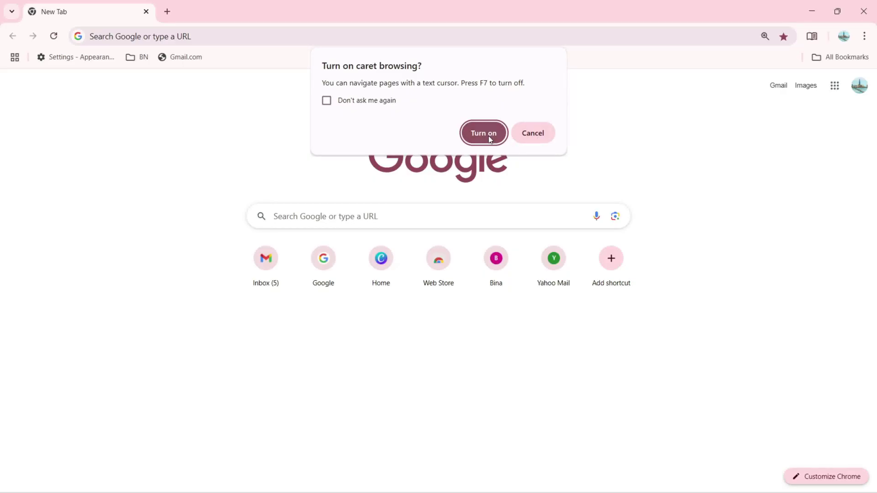
pyautogui.click(536, 133)
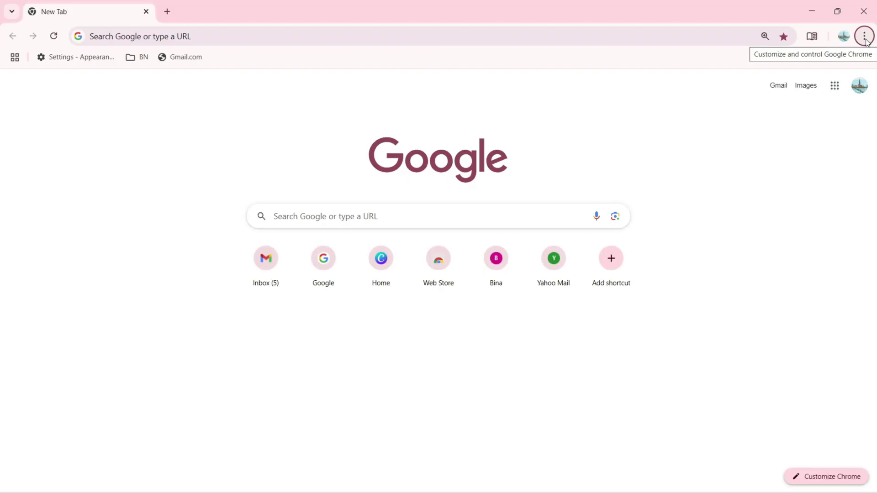
pyautogui.hotkey('ctrl', 'l')
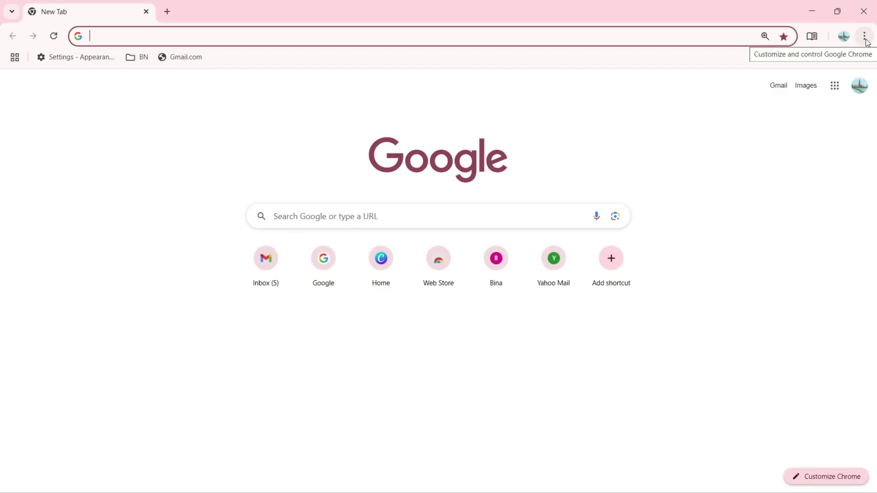
pyautogui.press('F11')
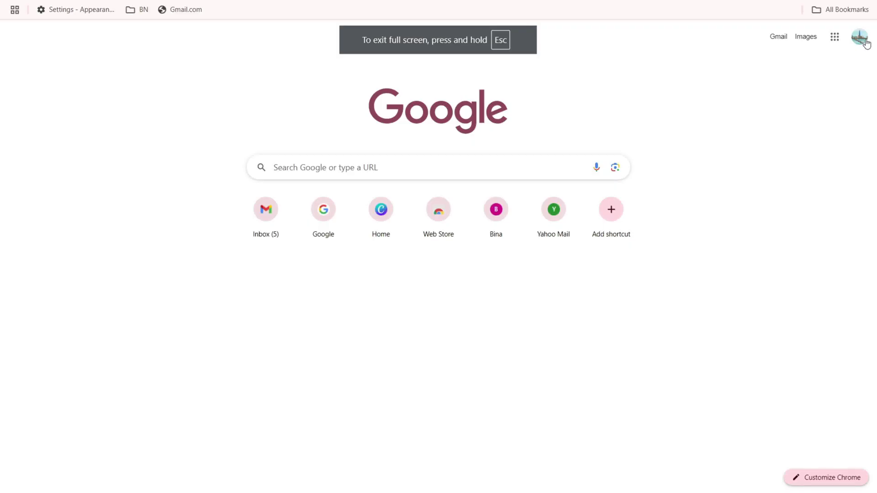
pyautogui.press('F11')
pyautogui.press('F11')
pyautogui.press('F11')
pyautogui.press('F11')
pyautogui.press('F11')
pyautogui.press('F11')
pyautogui.press('F11')
pyautogui.press('F11')
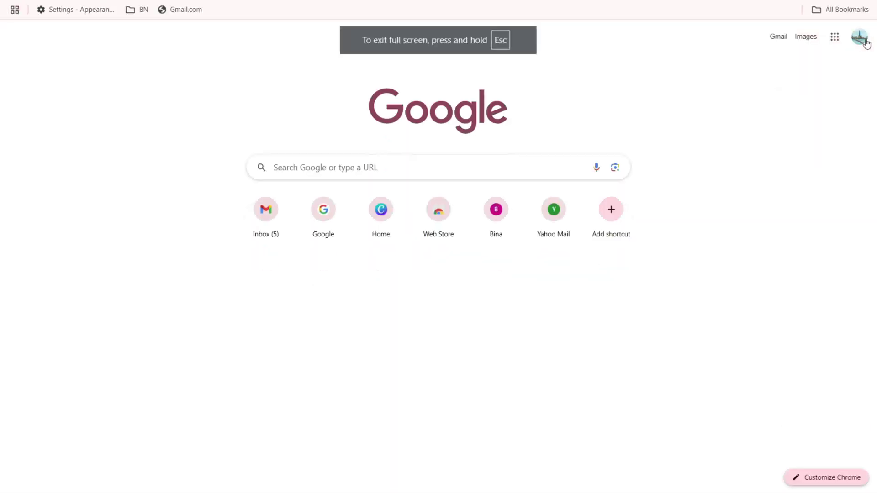
pyautogui.press('F11')
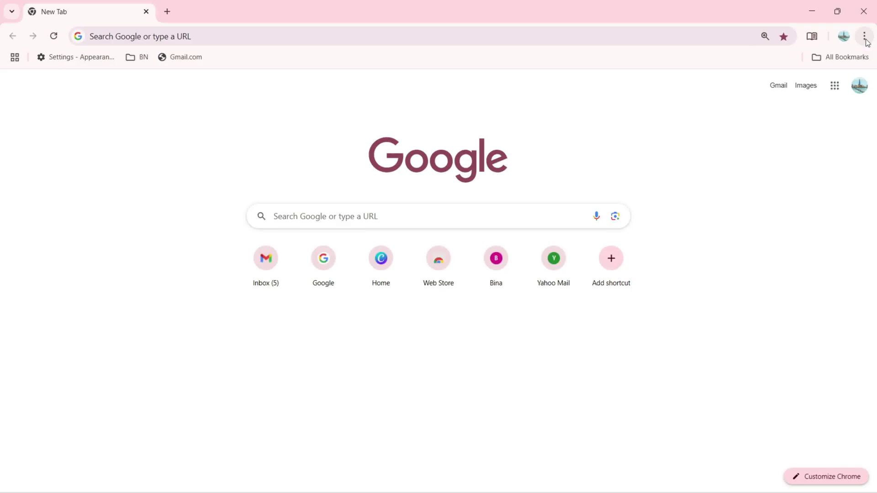
# Open DevTools with F12 and show the Elements panel with the page's HTML and CSS styles
pyautogui.press('F12')
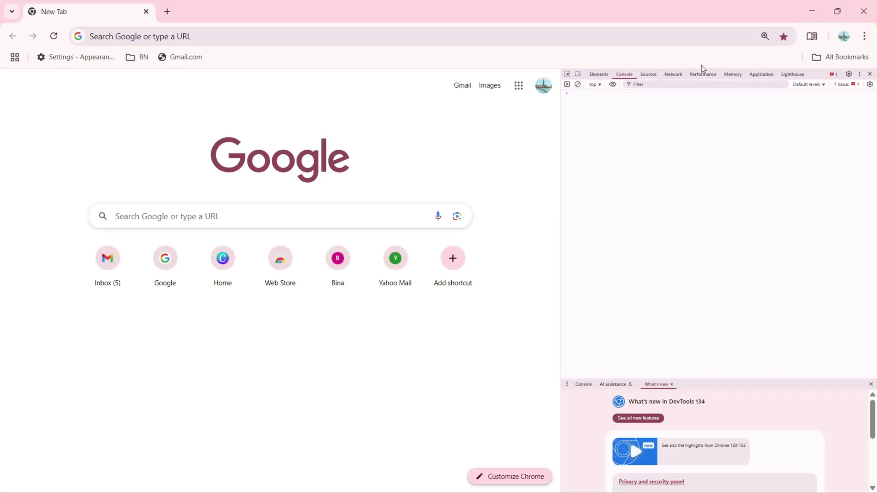
pyautogui.click(595, 75)
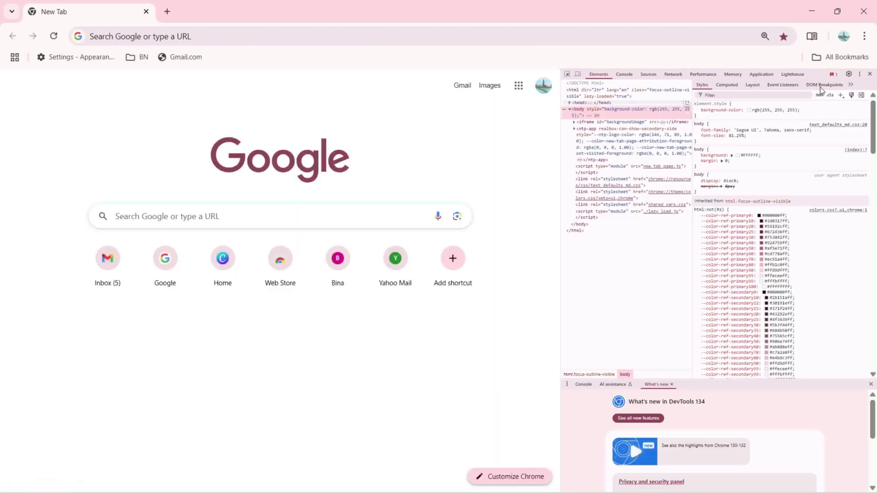
# Close the DevTools panel beside the New Tab page
pyautogui.click(870, 74)
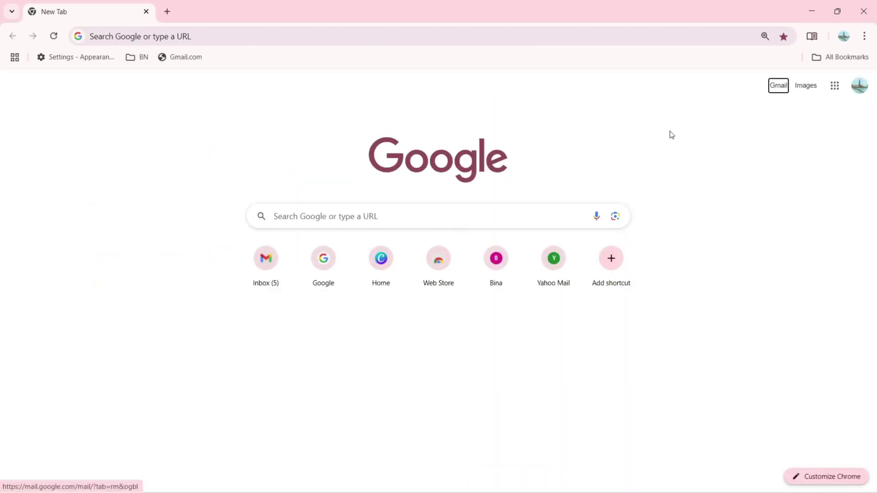